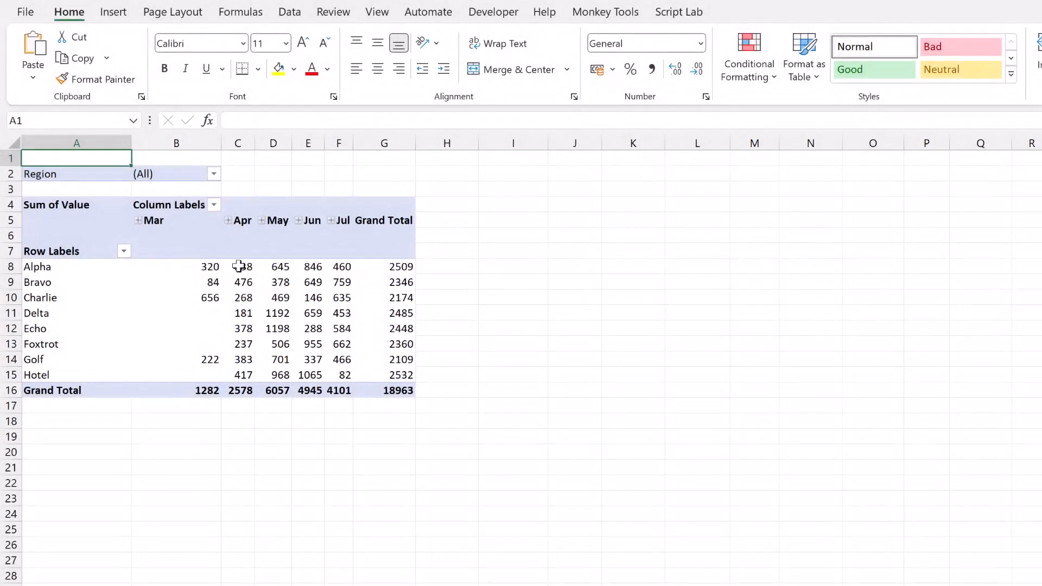
Step: Open the Region report filter to inspect its list of regions, then cancel
{"action": "left_click", "coordinate": [239, 266]}
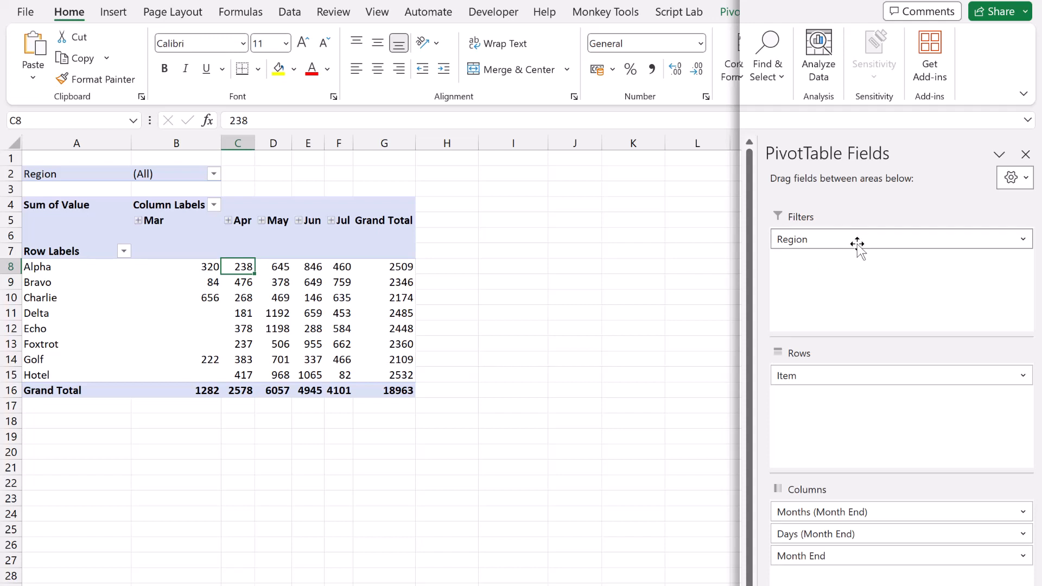
{"action": "left_click", "coordinate": [215, 174]}
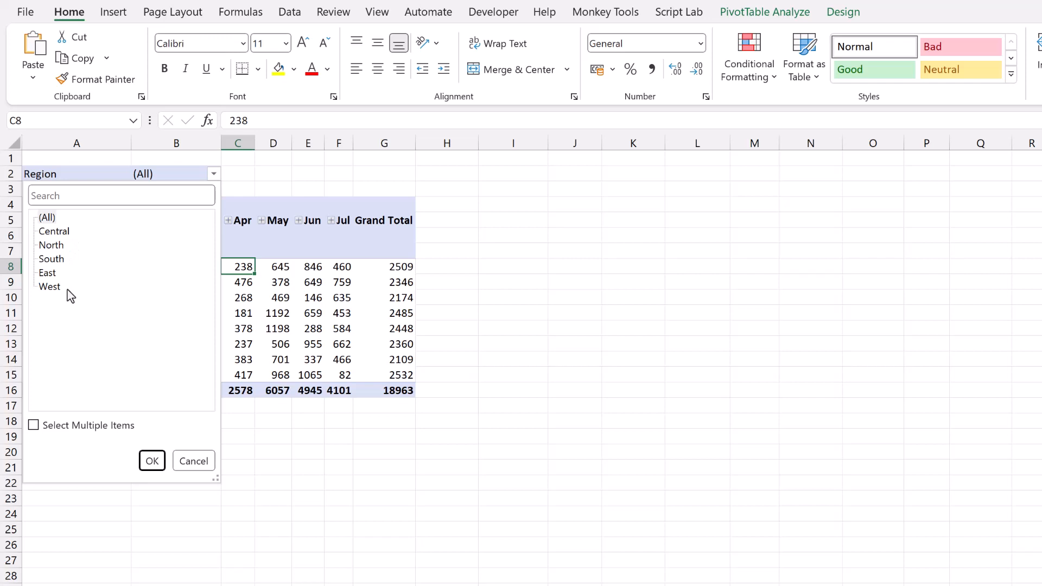
{"action": "left_click", "coordinate": [192, 462]}
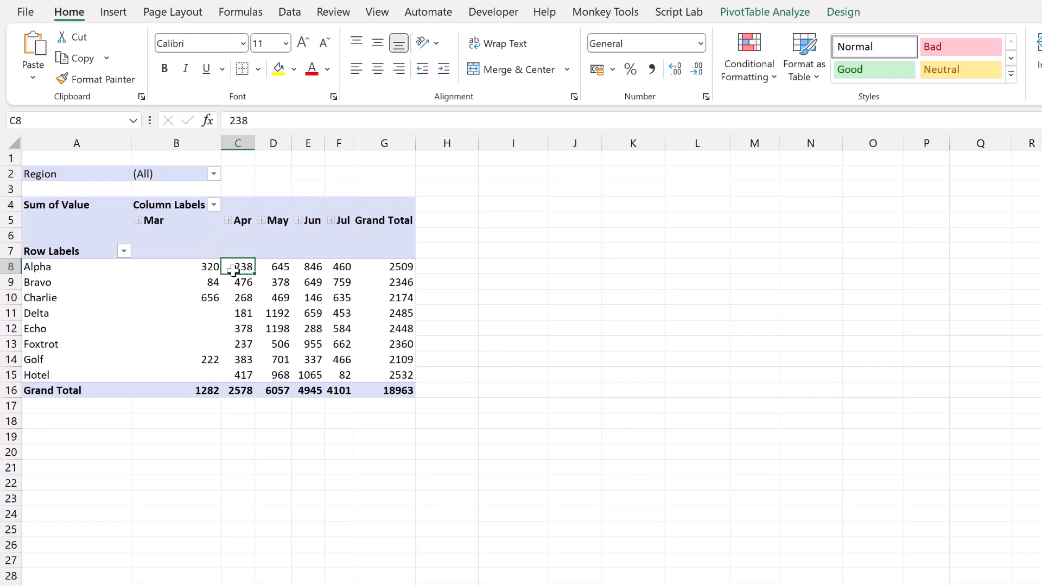
{"action": "mouse_move", "coordinate": [235, 269]}
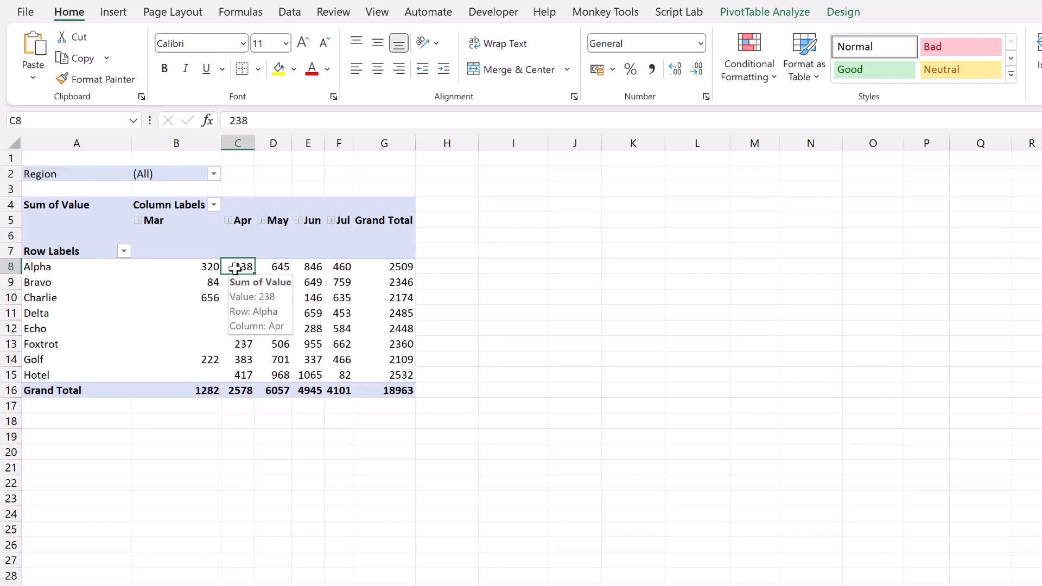
Step: Show report filter pages for the Region field to create one pivot table sheet per region
{"action": "left_click", "coordinate": [772, 15]}
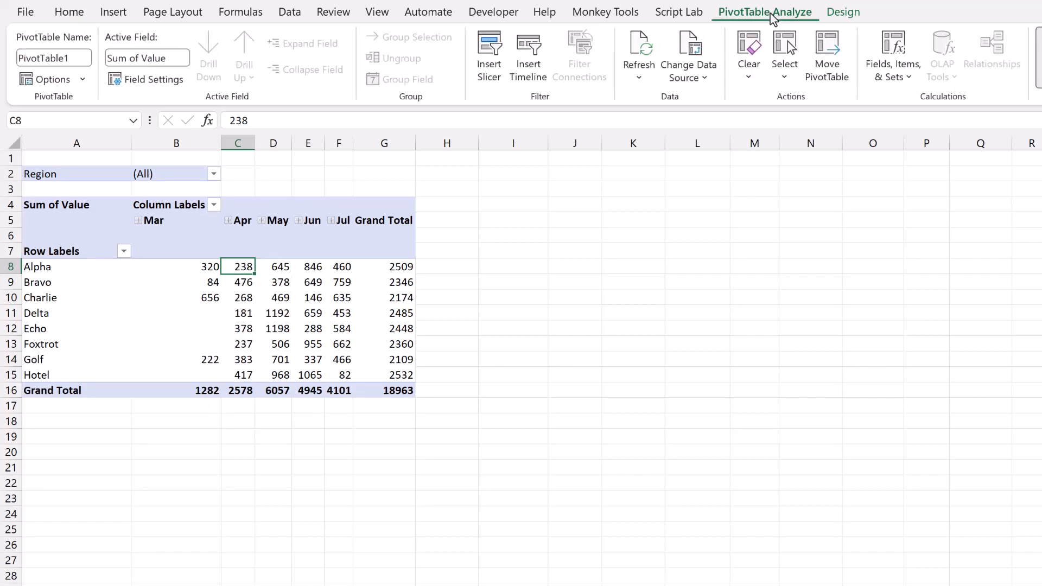
{"action": "left_click", "coordinate": [84, 80]}
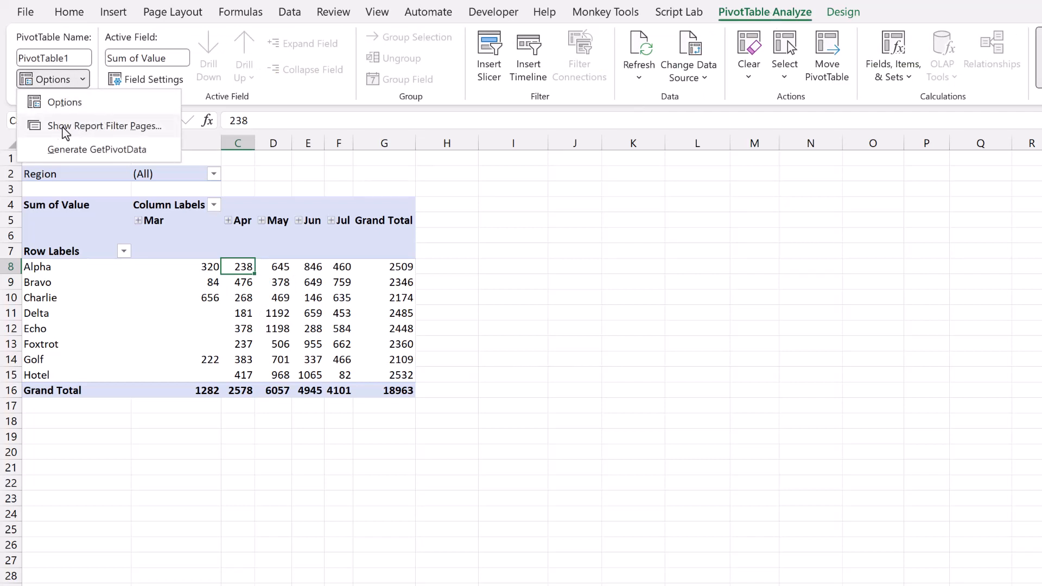
{"action": "left_click", "coordinate": [129, 130]}
{"action": "left_click_drag", "start_coordinate": [553, 209], "coordinate": [500, 229]}
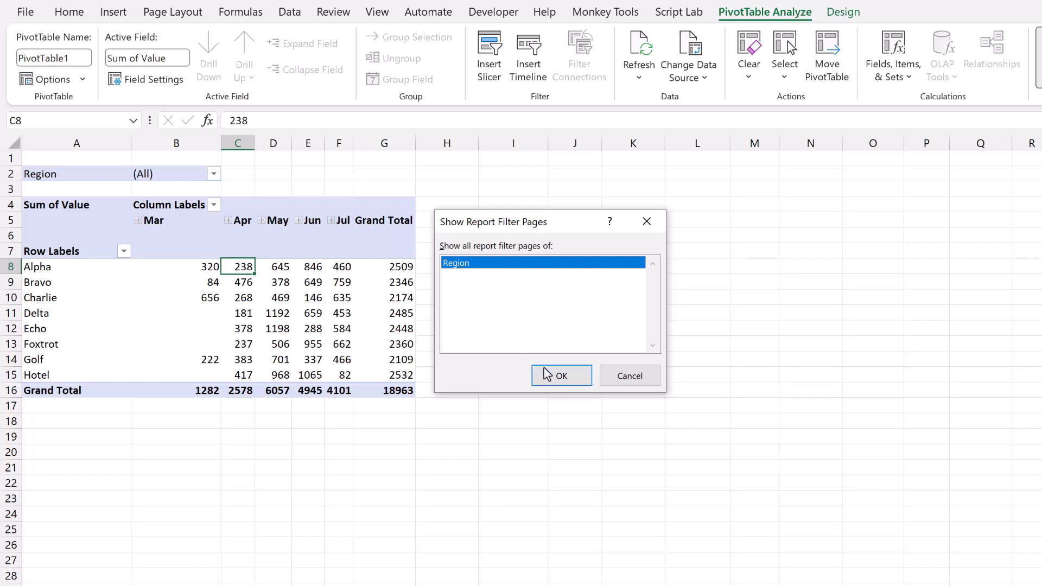
{"action": "left_click", "coordinate": [559, 377]}
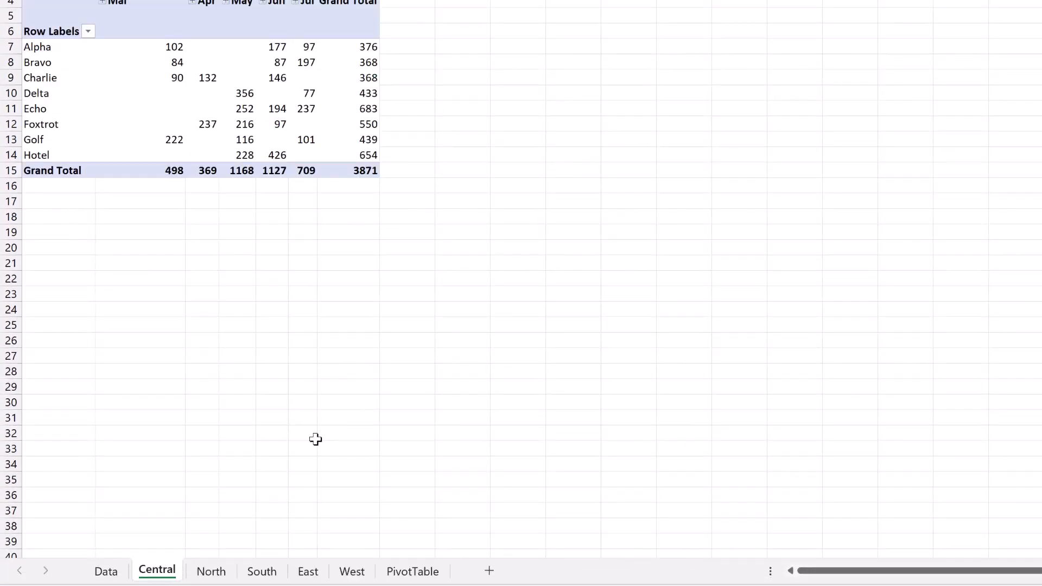
Step: Browse each generated region sheet and return to the PivotTable sheet
{"action": "left_click", "coordinate": [210, 572]}
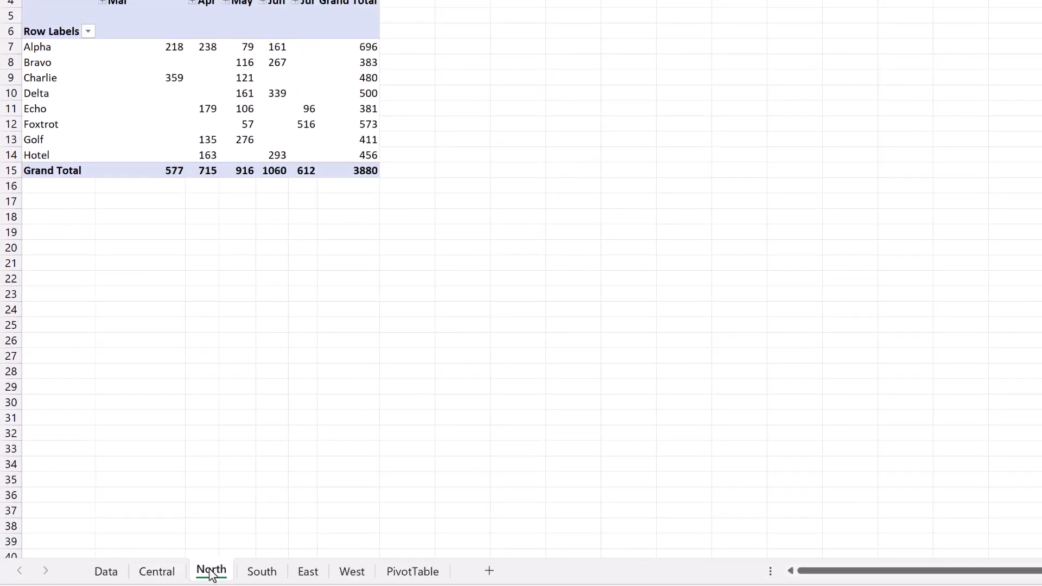
{"action": "left_click", "coordinate": [262, 573]}
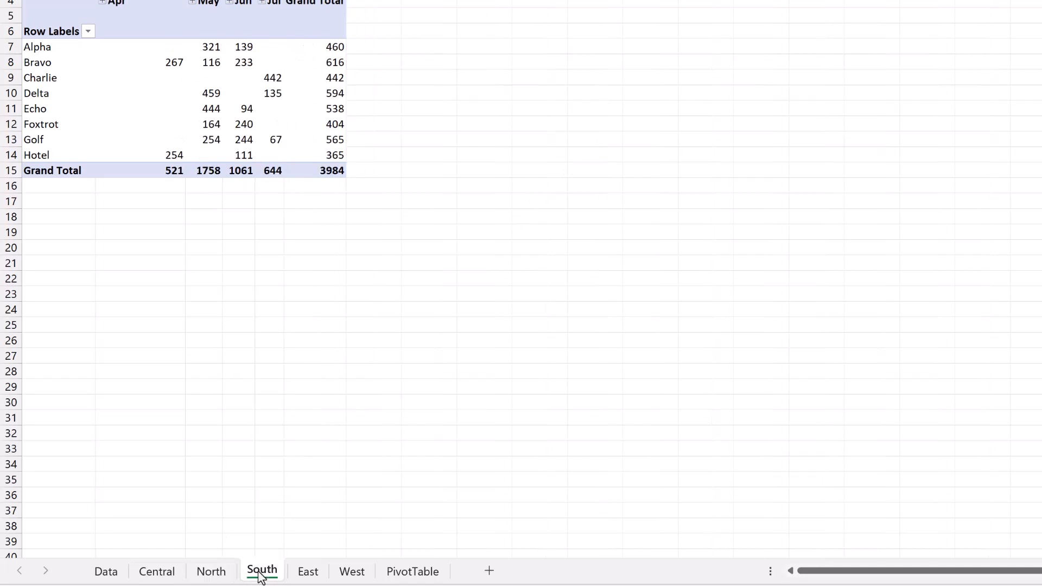
{"action": "left_click", "coordinate": [308, 574]}
{"action": "left_click", "coordinate": [353, 574]}
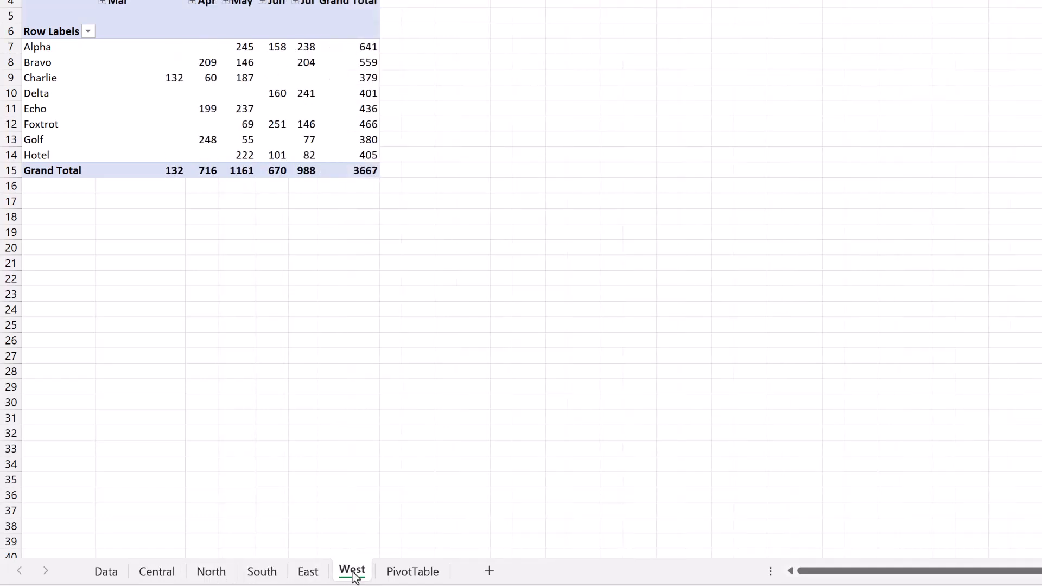
{"action": "left_click", "coordinate": [157, 572]}
{"action": "left_click", "coordinate": [412, 572]}
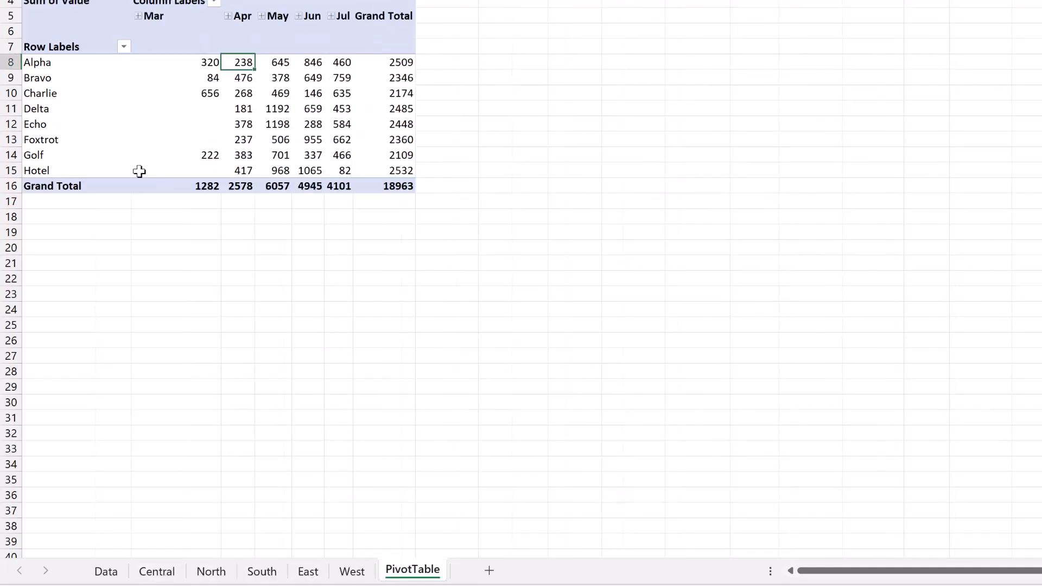
{"action": "mouse_move", "coordinate": [139, 172]}
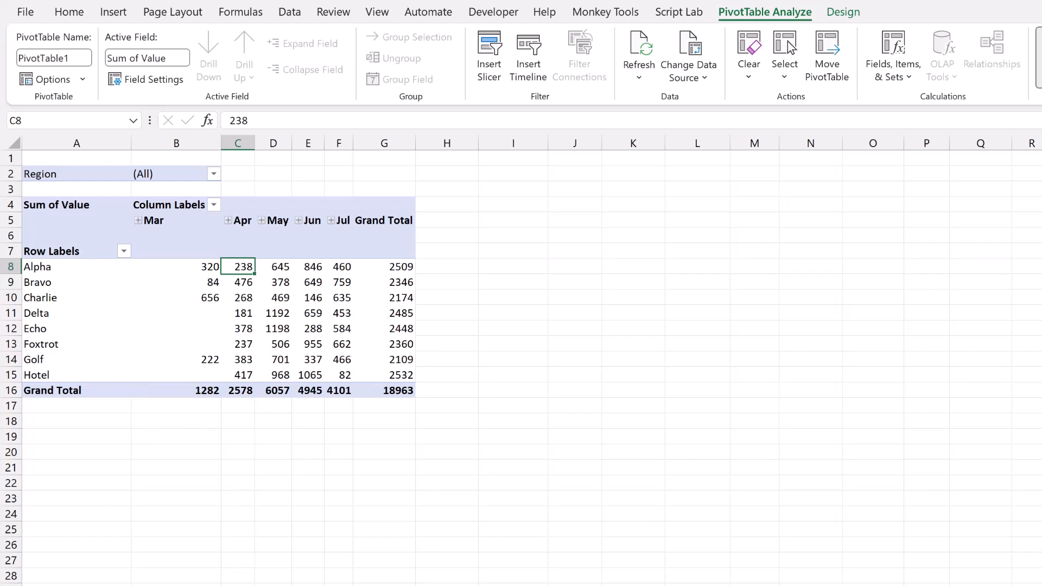
Step: On the Central sheet, move the Alpha row below Golf in the pivot table
{"action": "left_click", "coordinate": [261, 584]}
{"action": "left_click", "coordinate": [46, 255]}
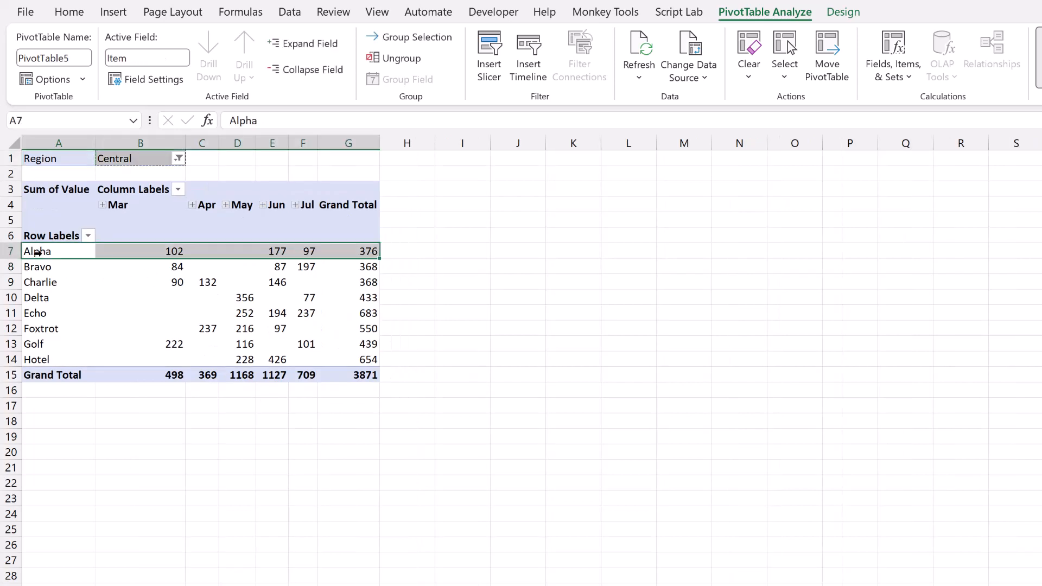
{"action": "left_click_drag", "start_coordinate": [55, 255], "coordinate": [59, 349]}
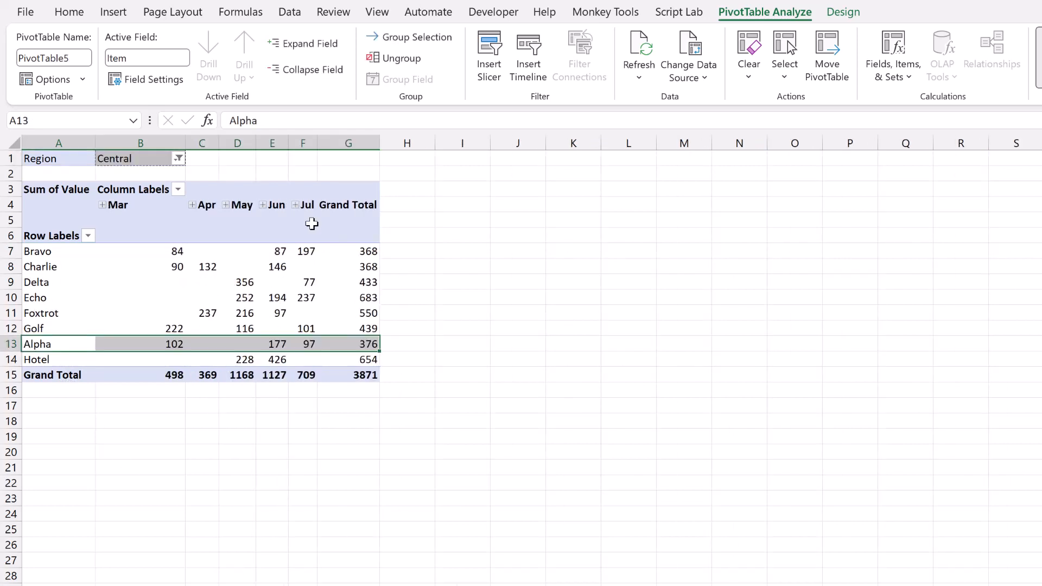
{"action": "left_click", "coordinate": [302, 265]}
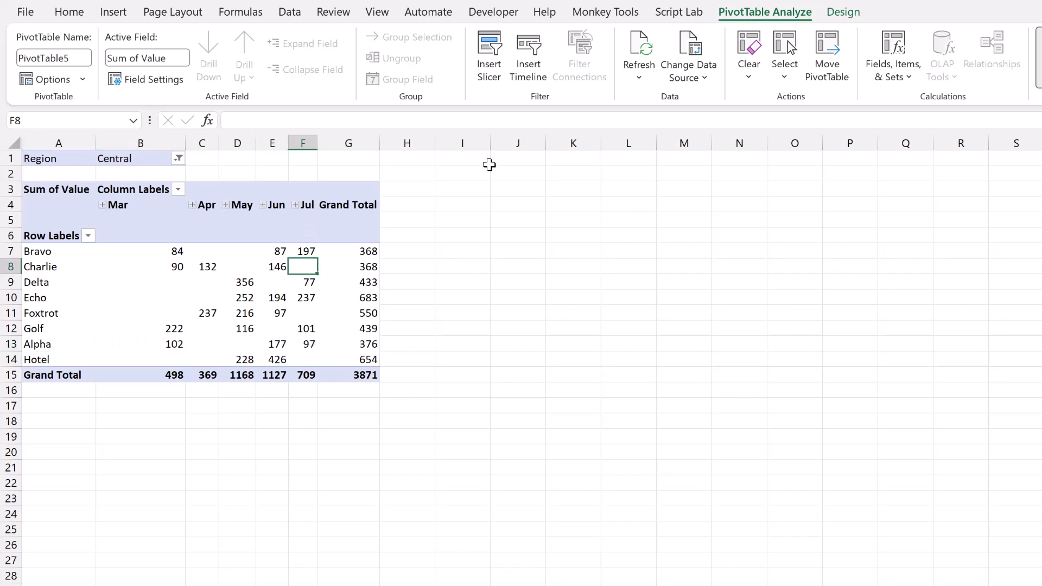
Step: Apply a light orange PivotTable style to the Central sheet's pivot table and compare with North
{"action": "left_click", "coordinate": [843, 12]}
{"action": "left_click", "coordinate": [608, 71]}
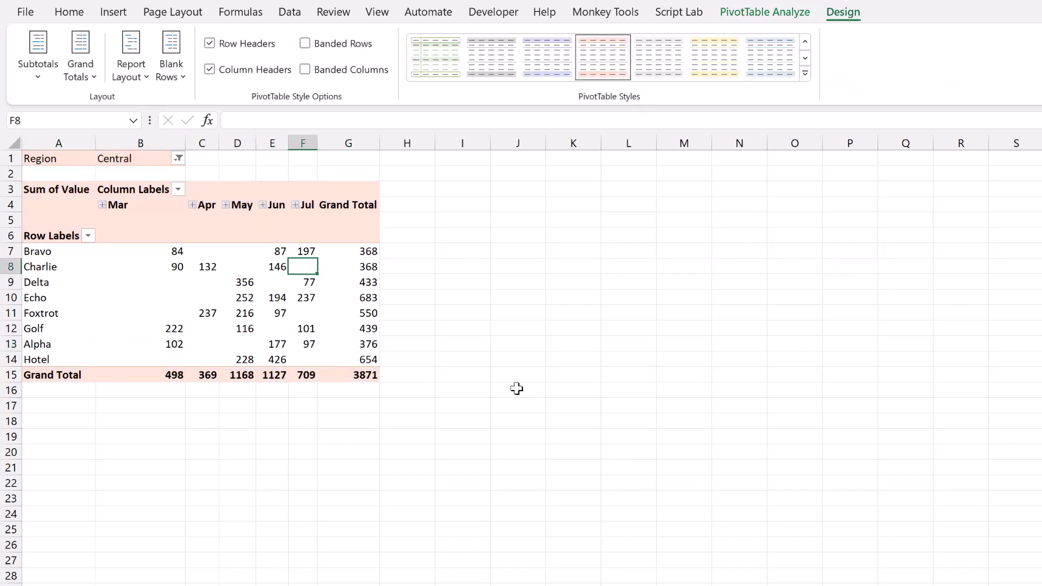
{"action": "left_click", "coordinate": [211, 570]}
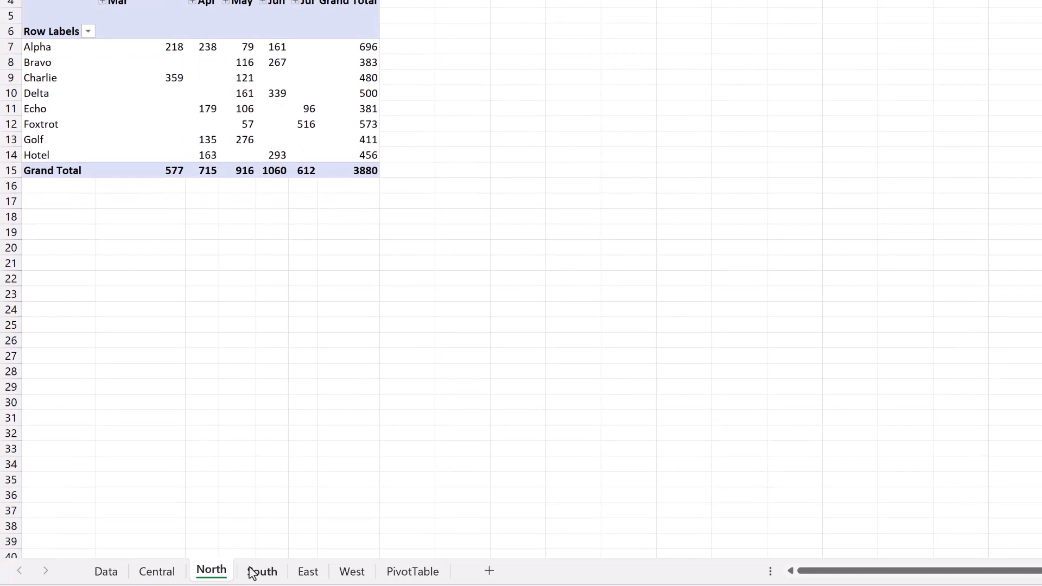
{"action": "left_click", "coordinate": [157, 572]}
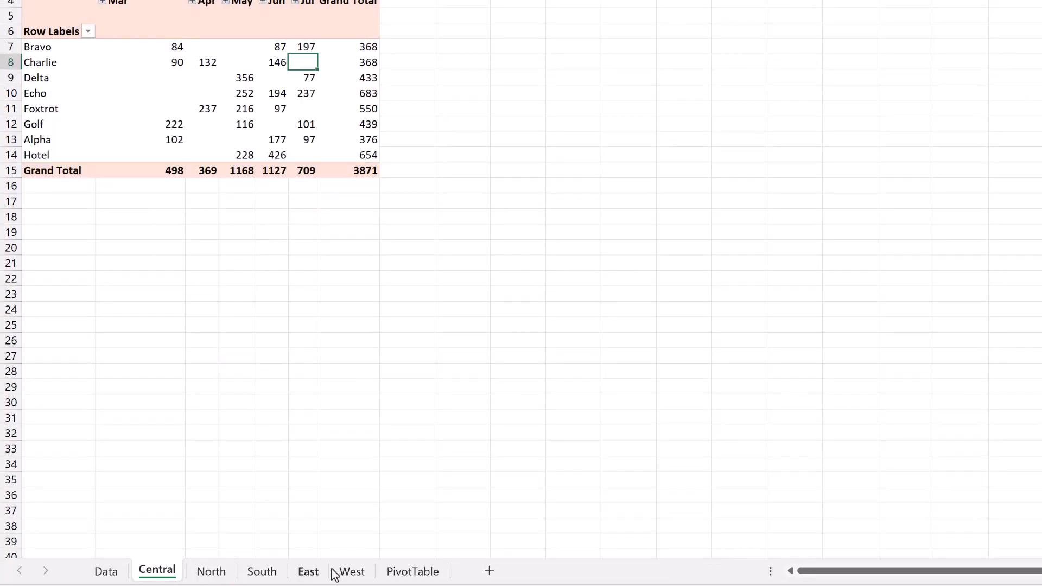
Step: Delete the West worksheet
{"action": "right_click", "coordinate": [352, 573]}
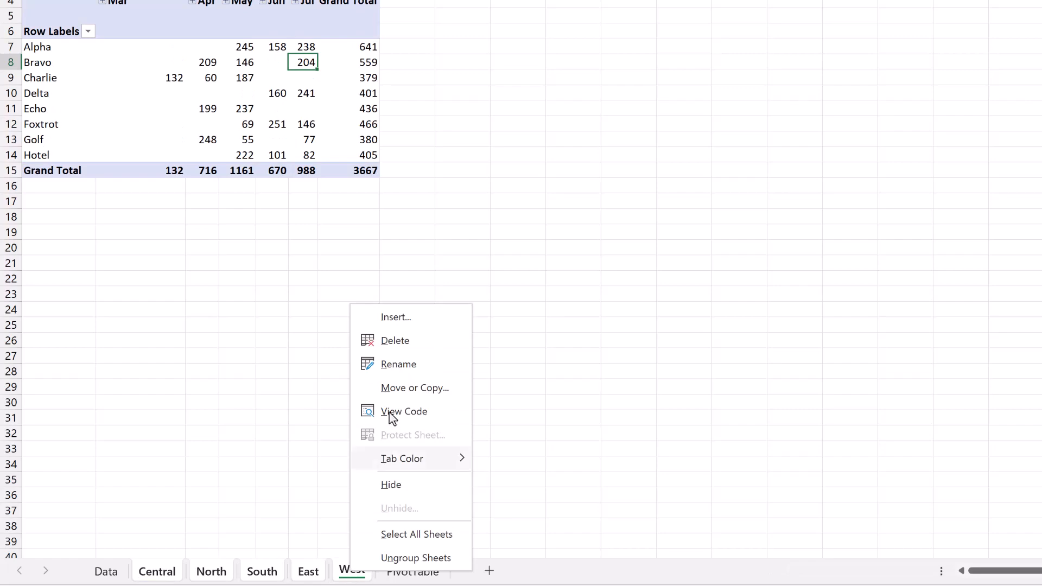
{"action": "left_click", "coordinate": [398, 341]}
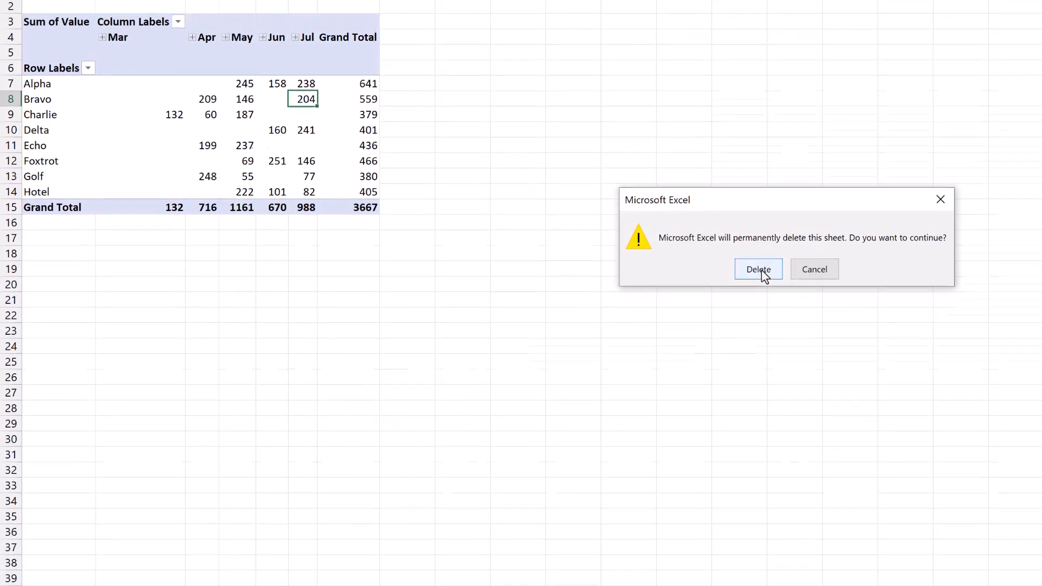
{"action": "left_click", "coordinate": [759, 270]}
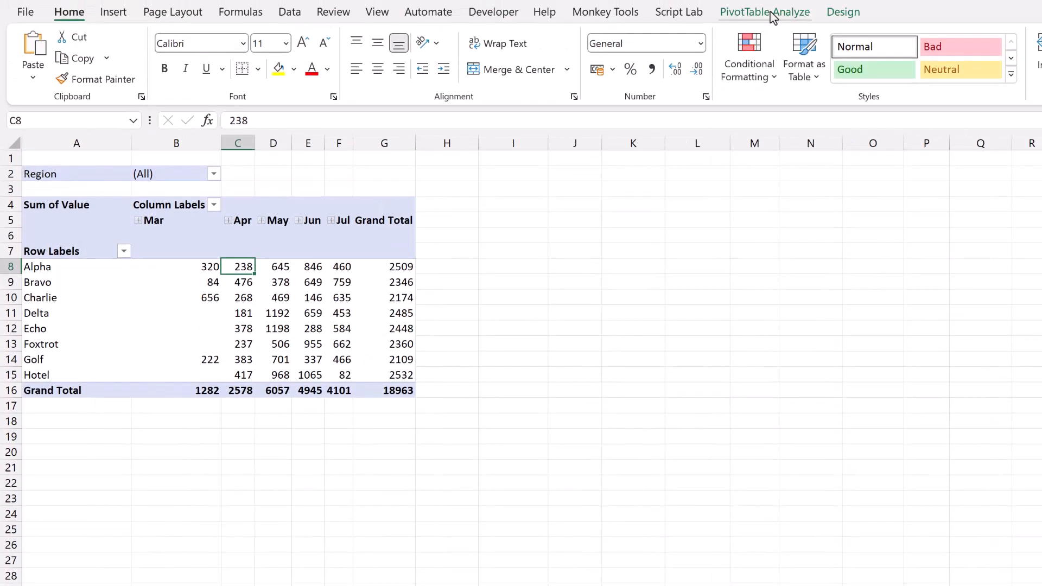
Step: Show report filter pages for Region again to regenerate the region sheets
{"action": "left_click", "coordinate": [766, 12]}
{"action": "left_click", "coordinate": [82, 80]}
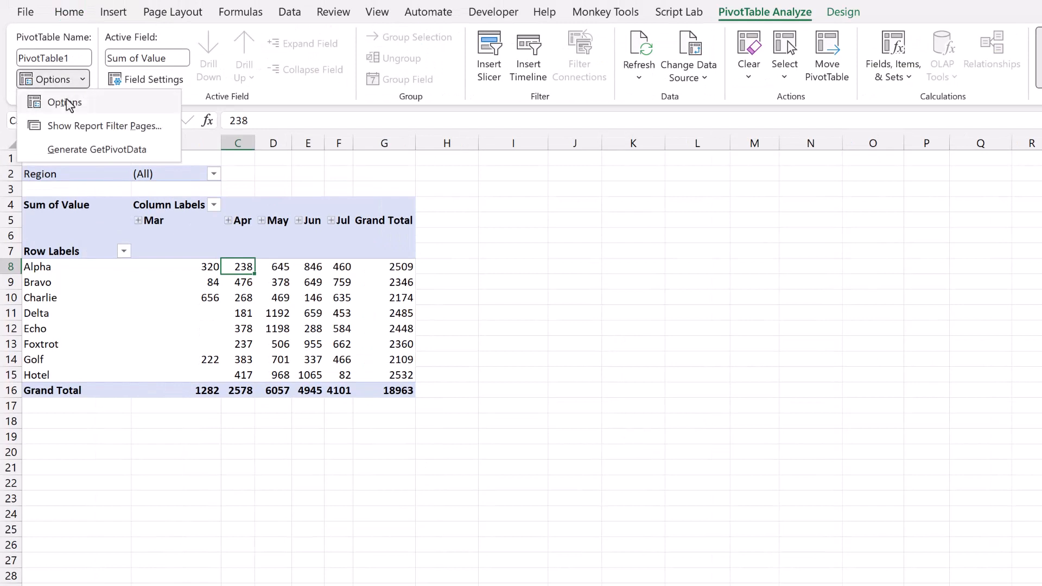
{"action": "left_click", "coordinate": [78, 127]}
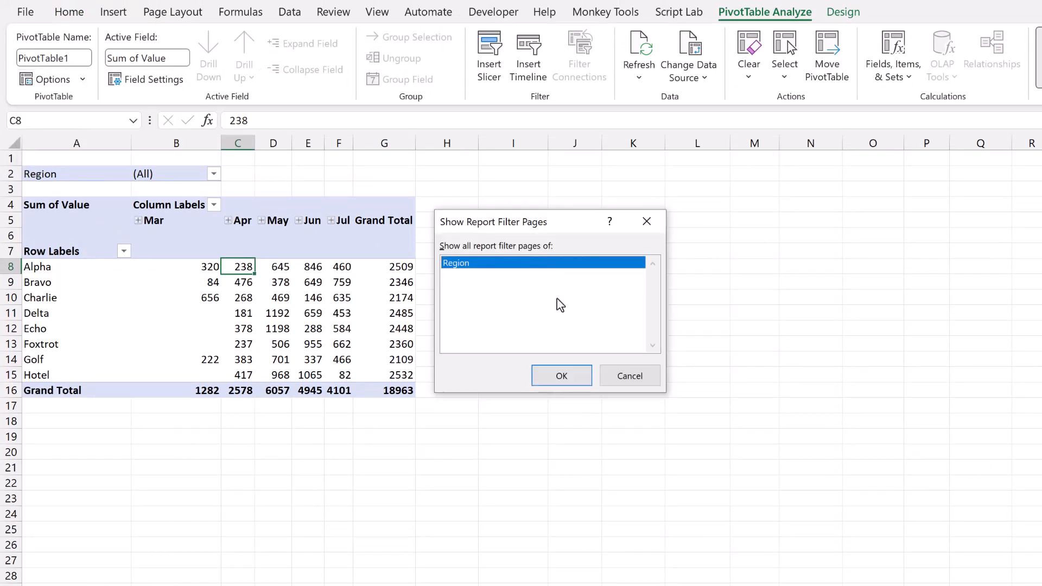
{"action": "left_click", "coordinate": [561, 373]}
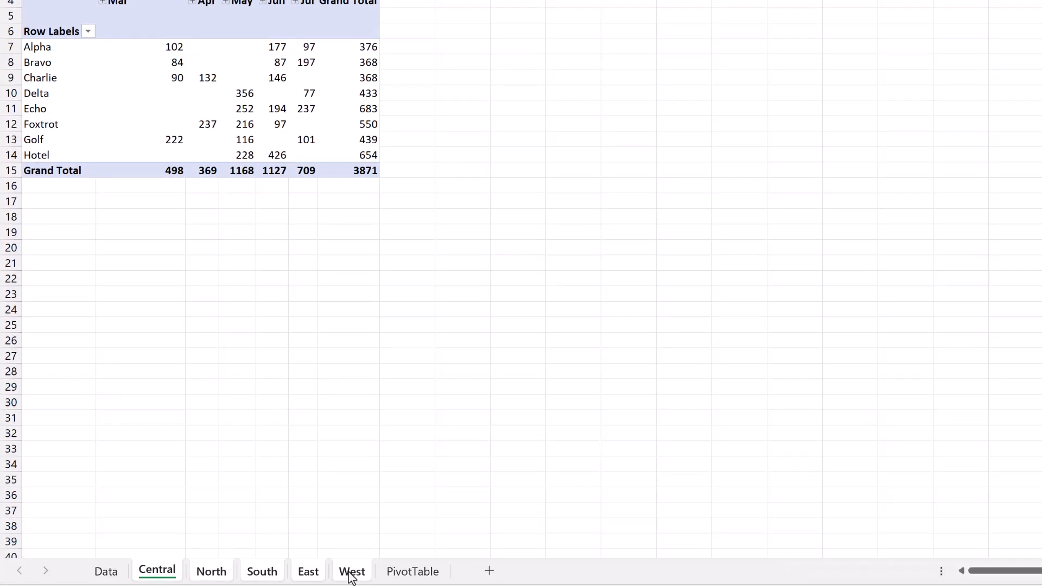
Step: Delete the regenerated West worksheet
{"action": "right_click", "coordinate": [353, 570]}
{"action": "left_click", "coordinate": [402, 344]}
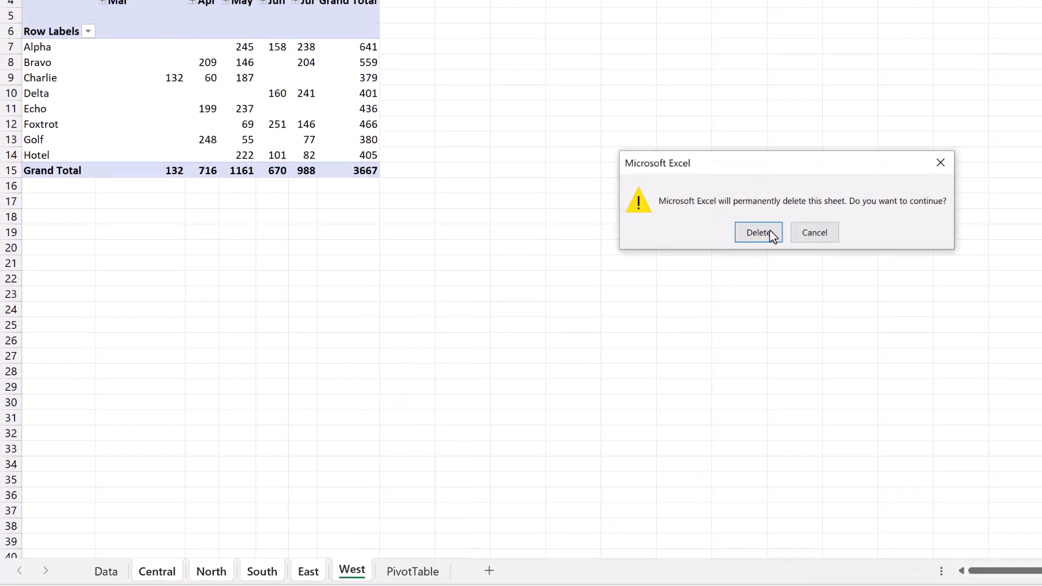
{"action": "left_click", "coordinate": [759, 232]}
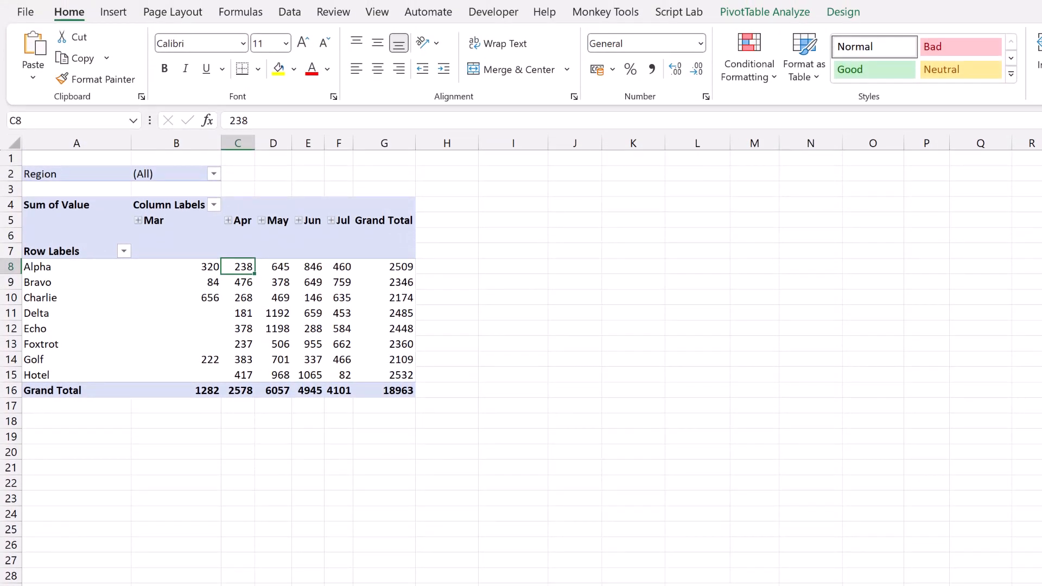
Step: Insert a clustered column PivotChart from the pivot table and move it beside the table
{"action": "left_click", "coordinate": [289, 283]}
{"action": "mouse_move", "coordinate": [289, 284]}
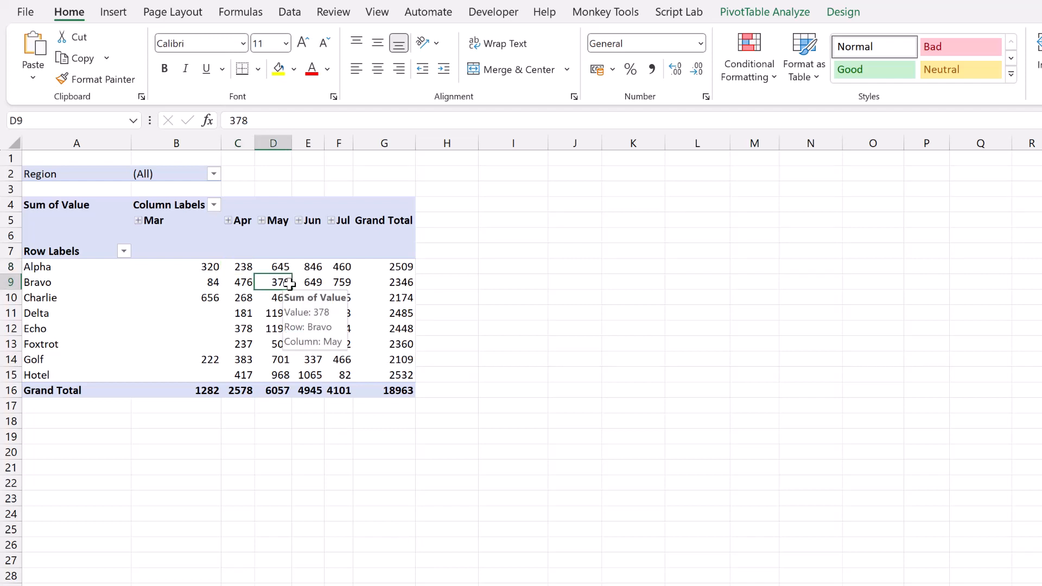
{"action": "left_click", "coordinate": [115, 14]}
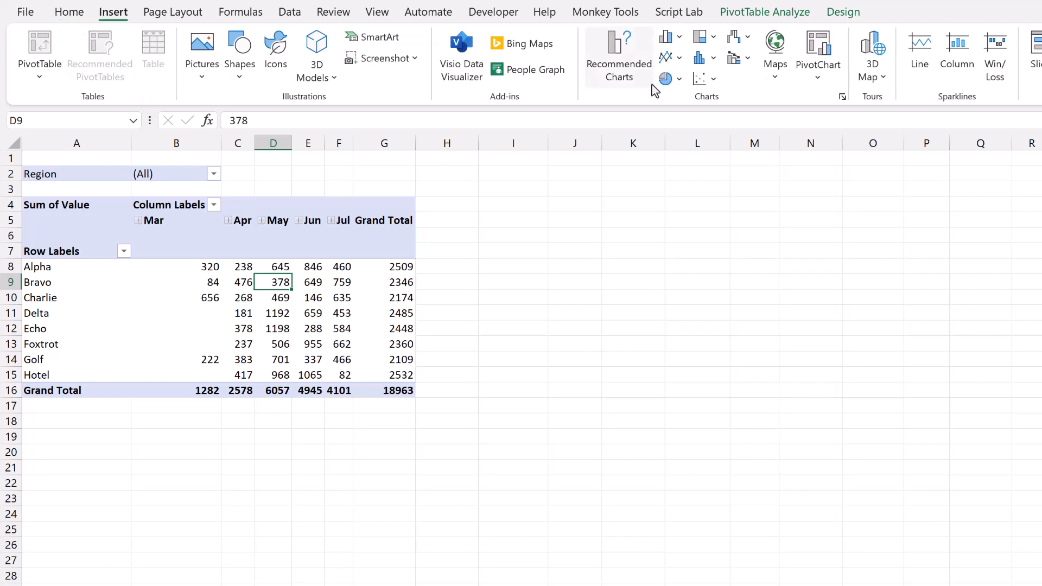
{"action": "left_click", "coordinate": [817, 77]}
{"action": "left_click", "coordinate": [797, 129]}
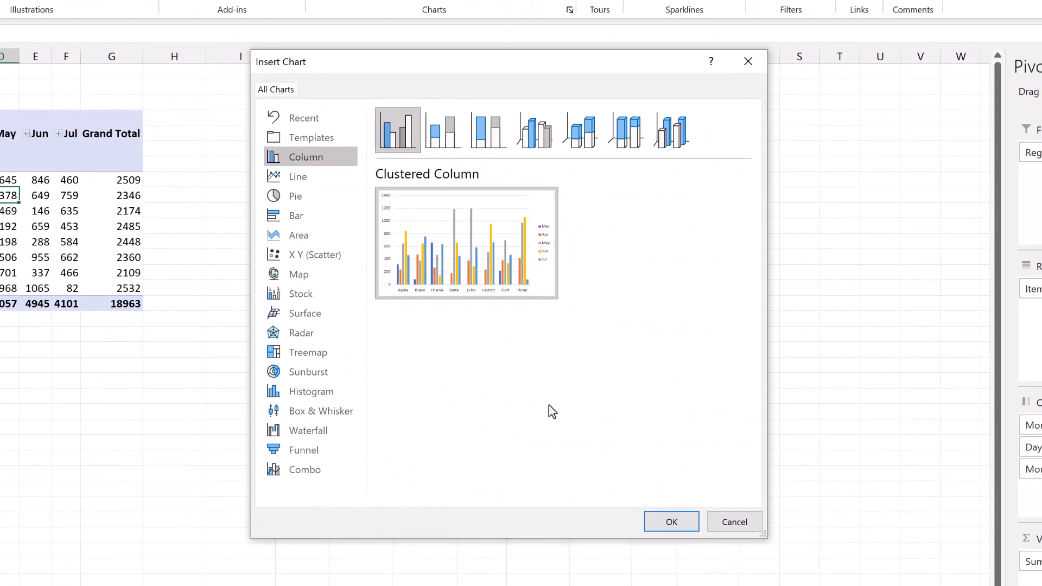
{"action": "left_click", "coordinate": [673, 521]}
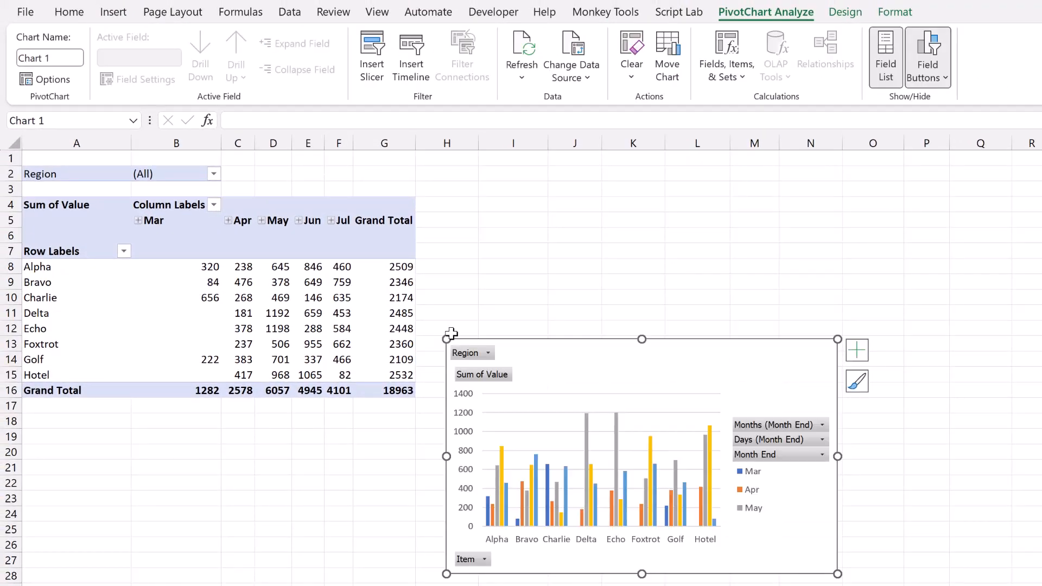
{"action": "left_click_drag", "start_coordinate": [451, 333], "coordinate": [446, 187]}
{"action": "left_click", "coordinate": [228, 327]}
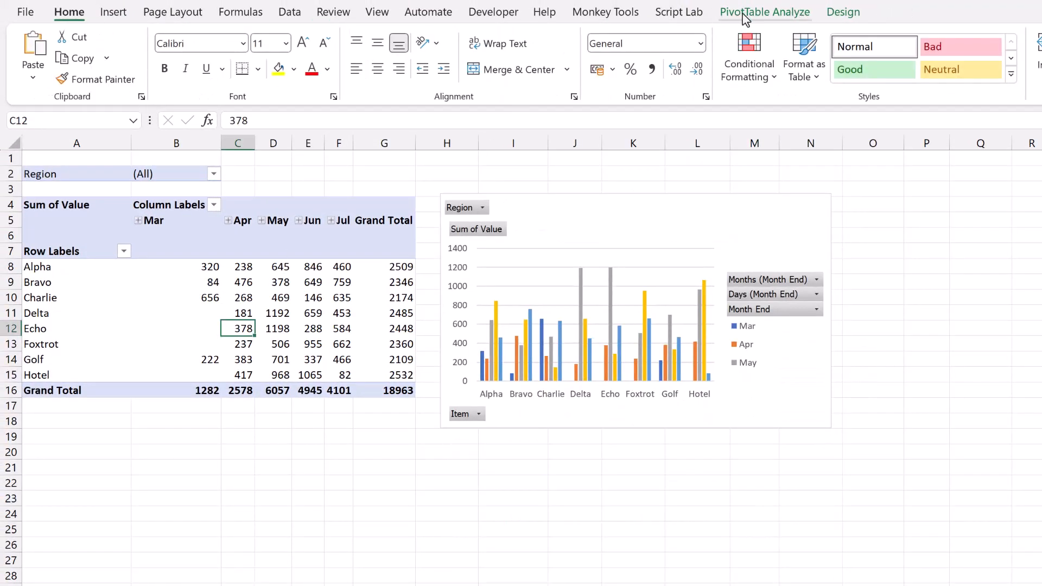
Step: Show report filter pages for Region again with the PivotChart on the sheet
{"action": "left_click", "coordinate": [745, 12]}
{"action": "left_click", "coordinate": [82, 79]}
{"action": "left_click", "coordinate": [95, 126]}
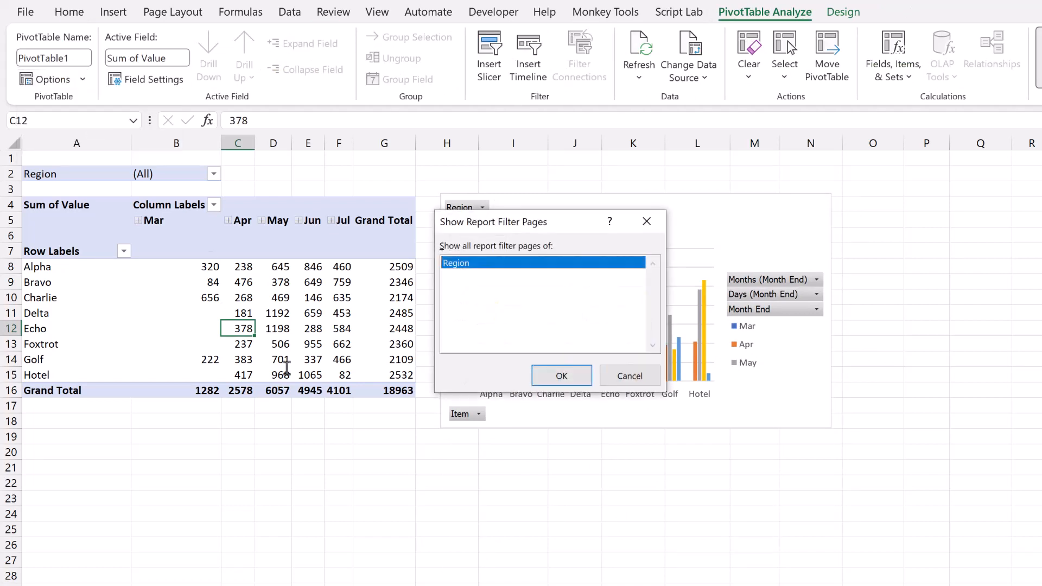
{"action": "left_click", "coordinate": [561, 375]}
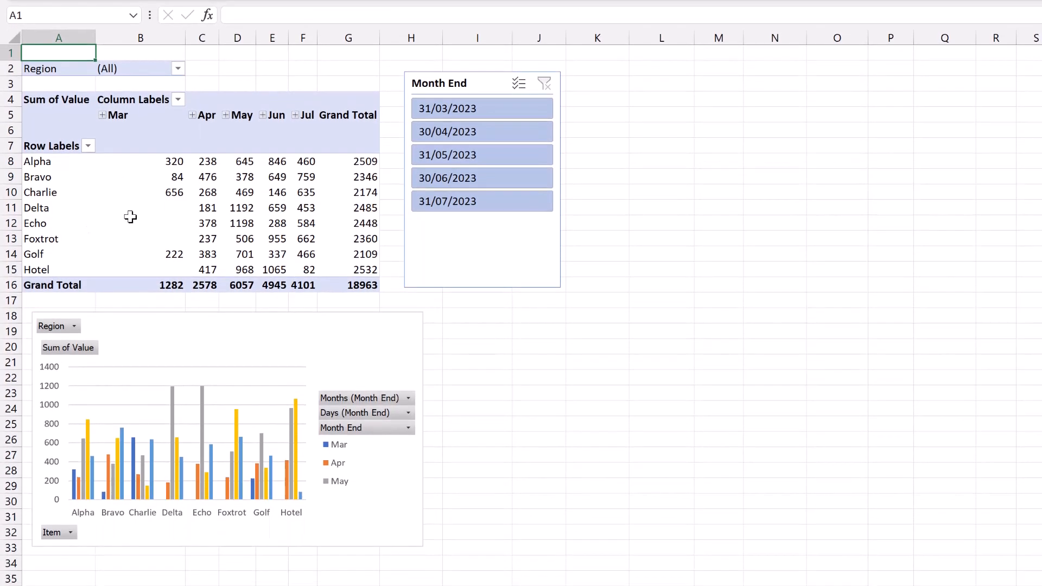
Step: Filter the pivot table and PivotChart to individual months using the Month End slicer, then show all months again
{"action": "left_click", "coordinate": [329, 328]}
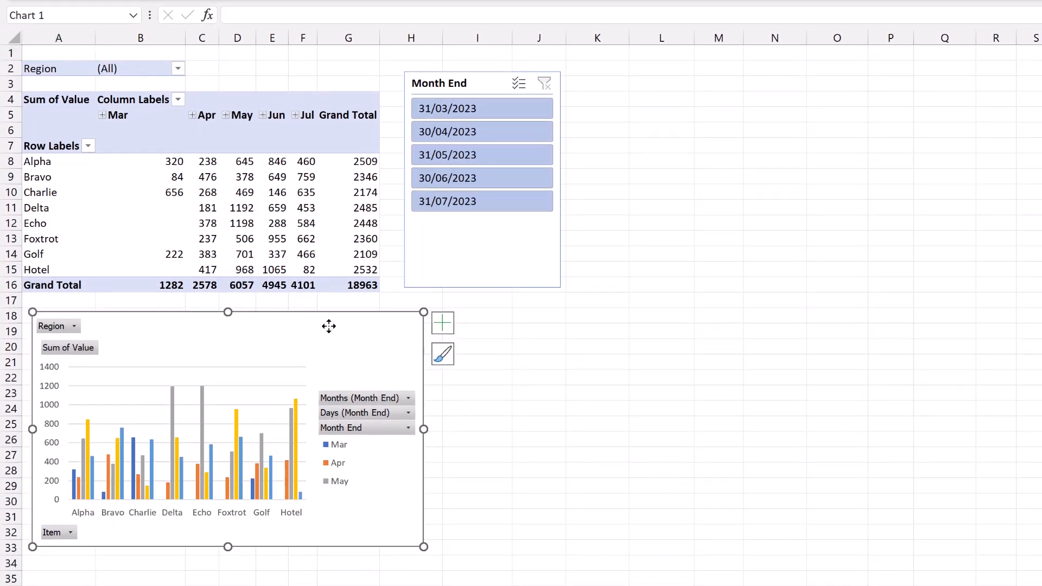
{"action": "left_click", "coordinate": [436, 262]}
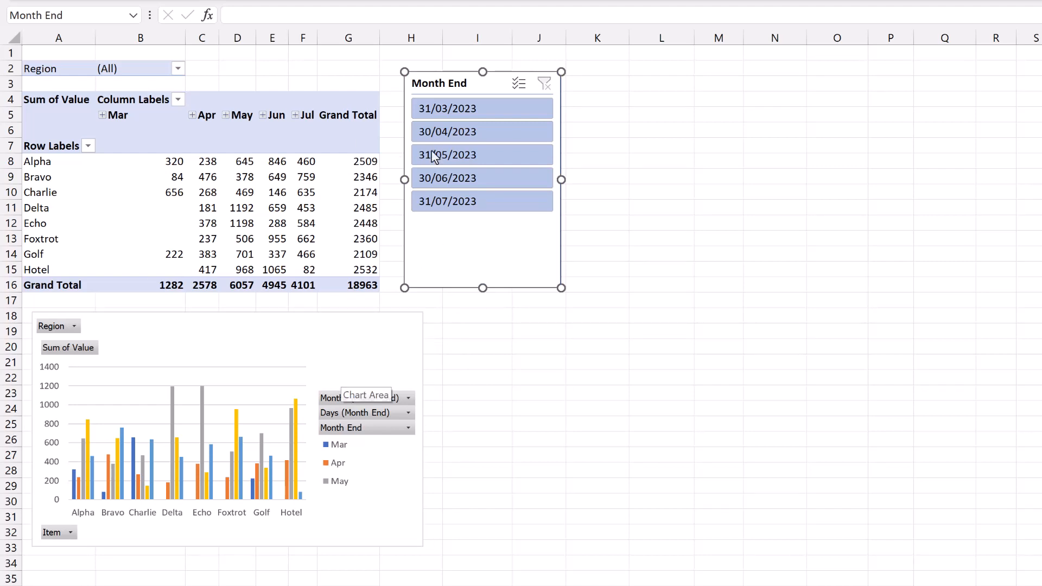
{"action": "left_click", "coordinate": [440, 133]}
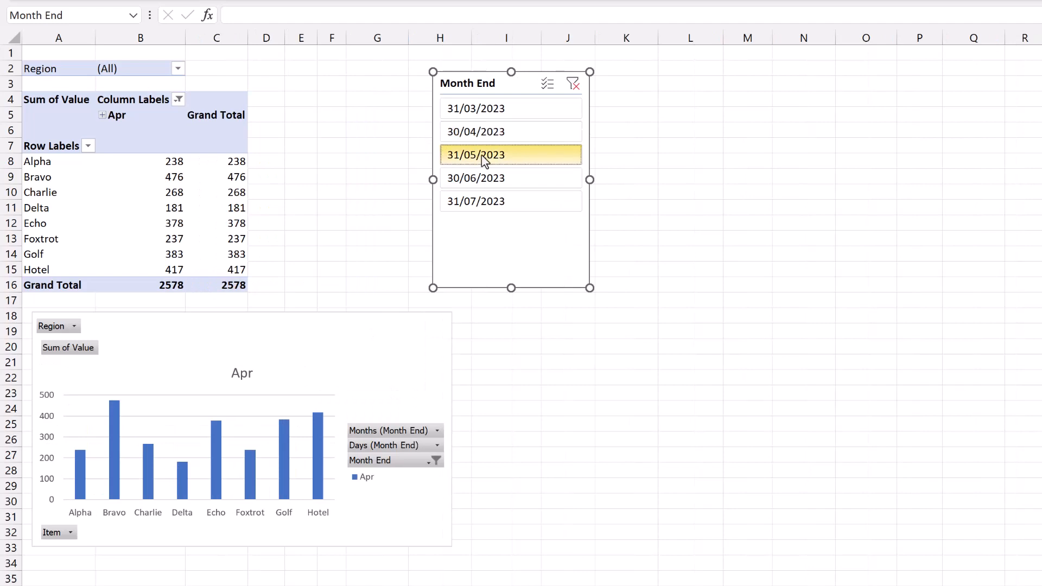
{"action": "left_click", "coordinate": [481, 154]}
{"action": "left_click", "coordinate": [509, 109]}
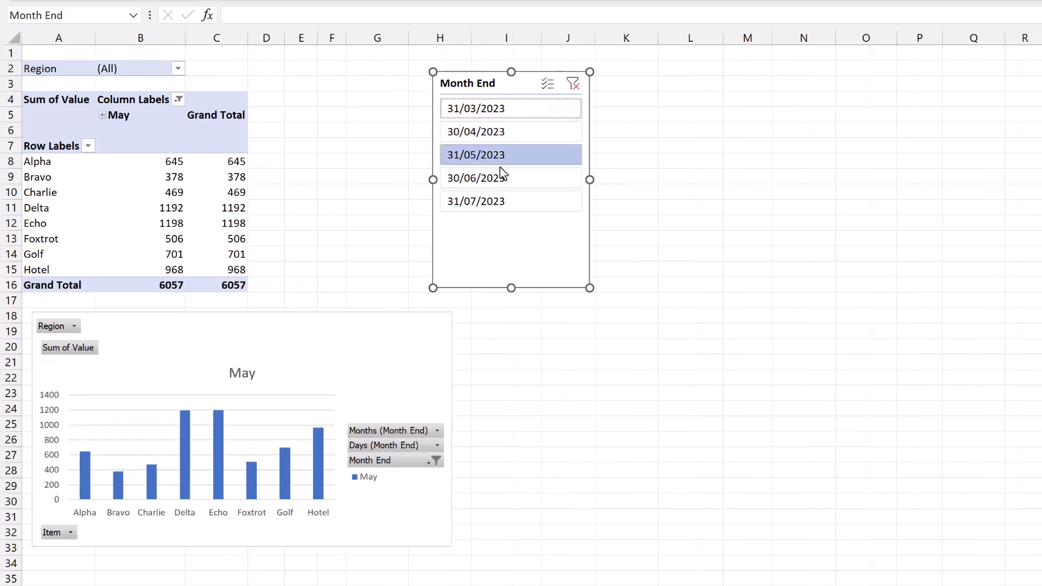
{"action": "left_click", "coordinate": [506, 204], "text": "shift"}
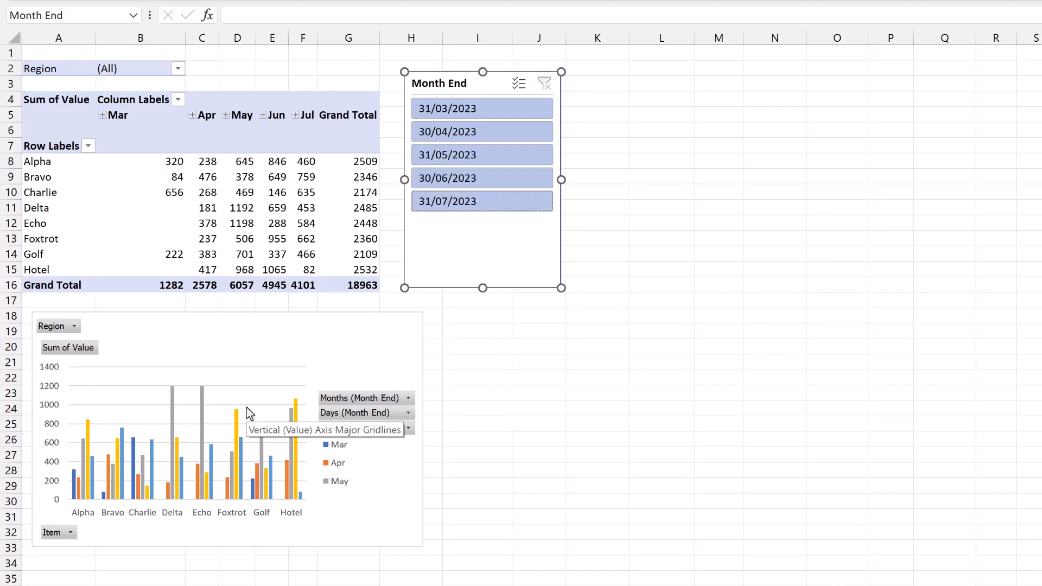
{"action": "left_click", "coordinate": [356, 344]}
{"action": "left_click", "coordinate": [425, 272]}
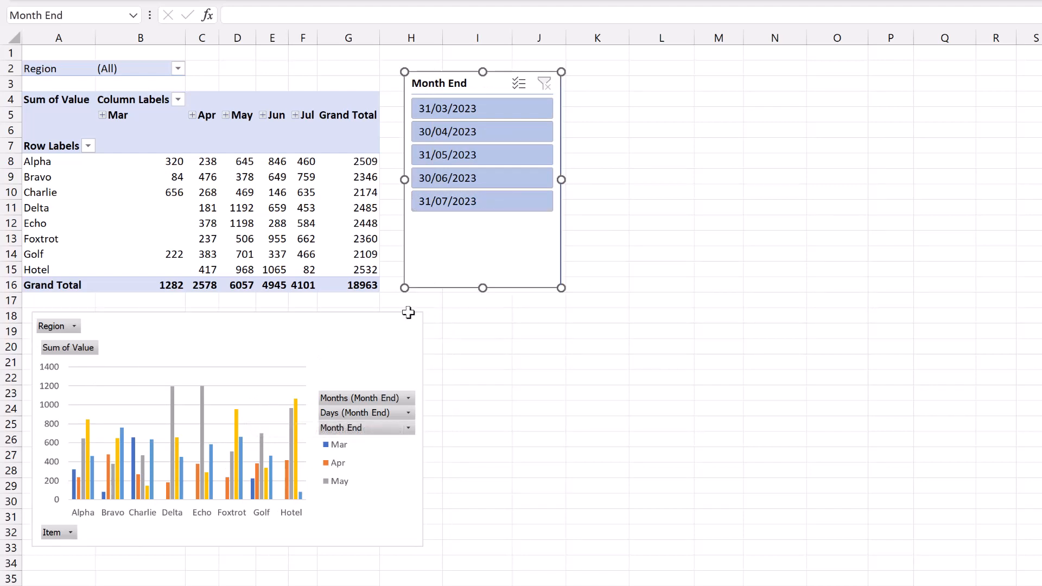
Step: Open the VBA editor and review the pivotTableWsCopy macro code
{"action": "left_click", "coordinate": [353, 210]}
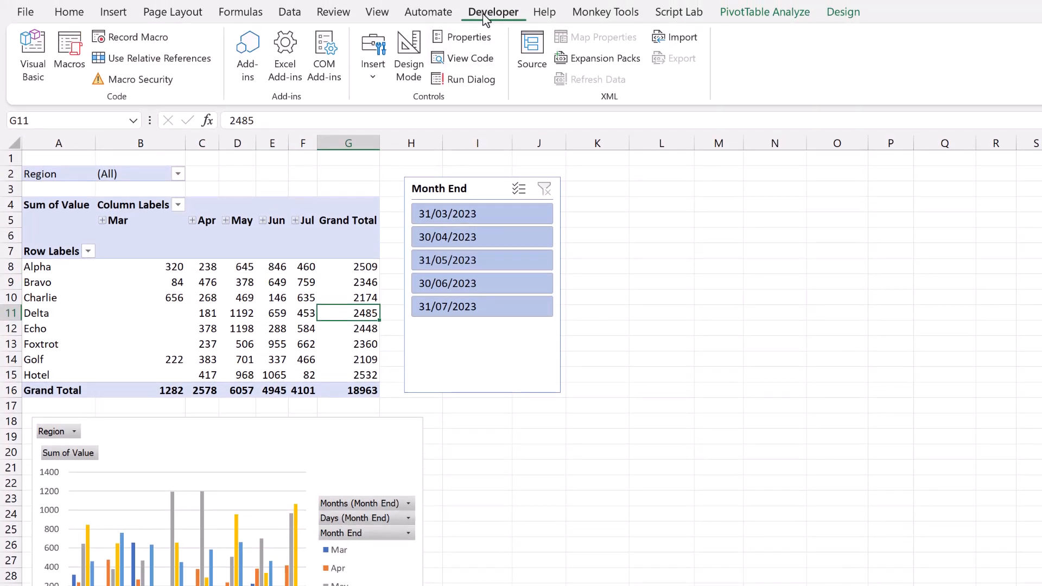
{"action": "left_click", "coordinate": [28, 52]}
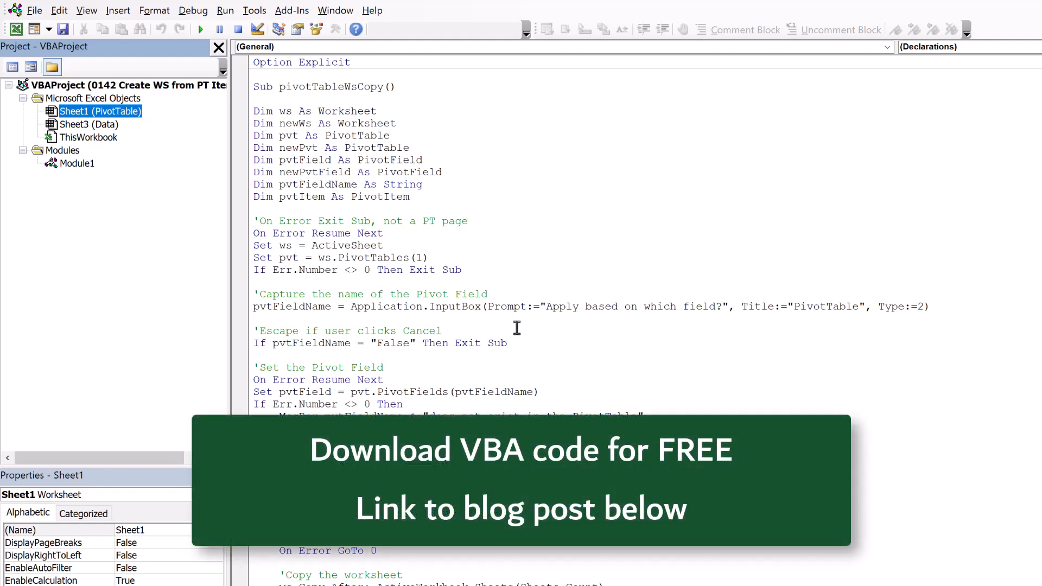
{"action": "scroll", "coordinate": [516, 304], "scroll_direction": "down", "scroll_amount": 5}
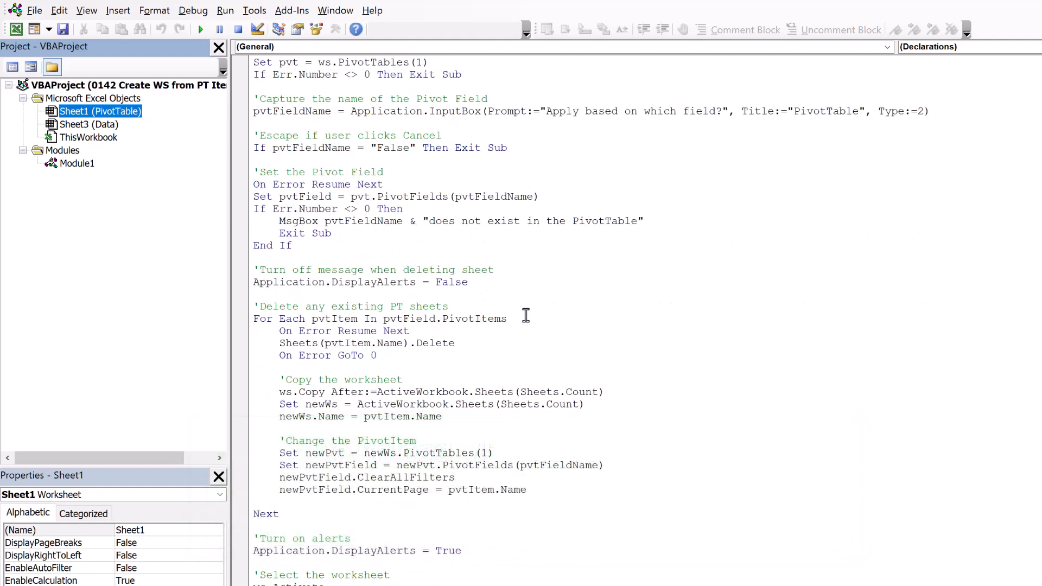
{"action": "key", "text": "alt+F11"}
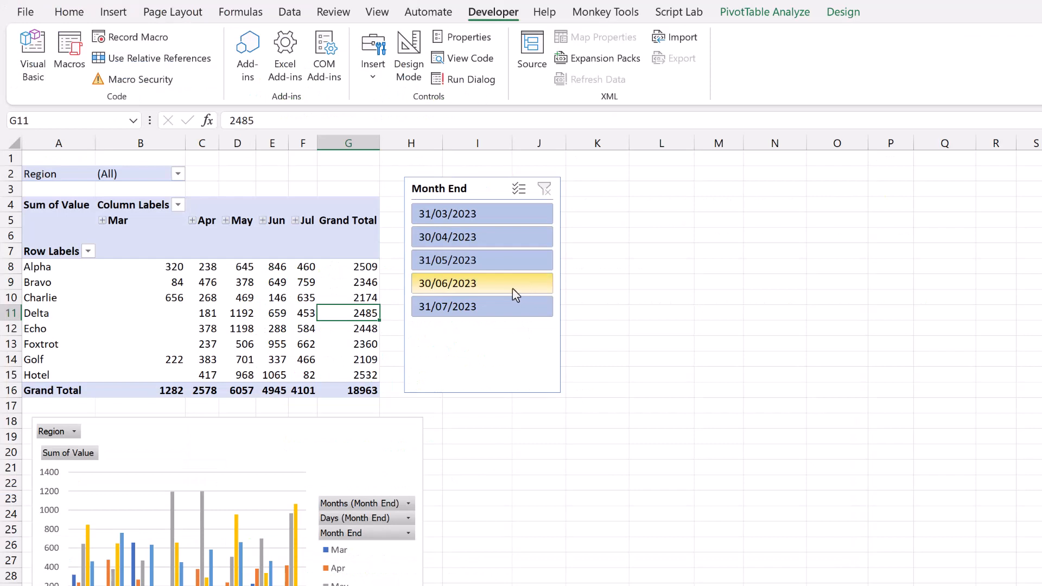
Step: Run the pivotTableWsCopy macro on the pivot table, applying it to the Region field
{"action": "left_click", "coordinate": [305, 298]}
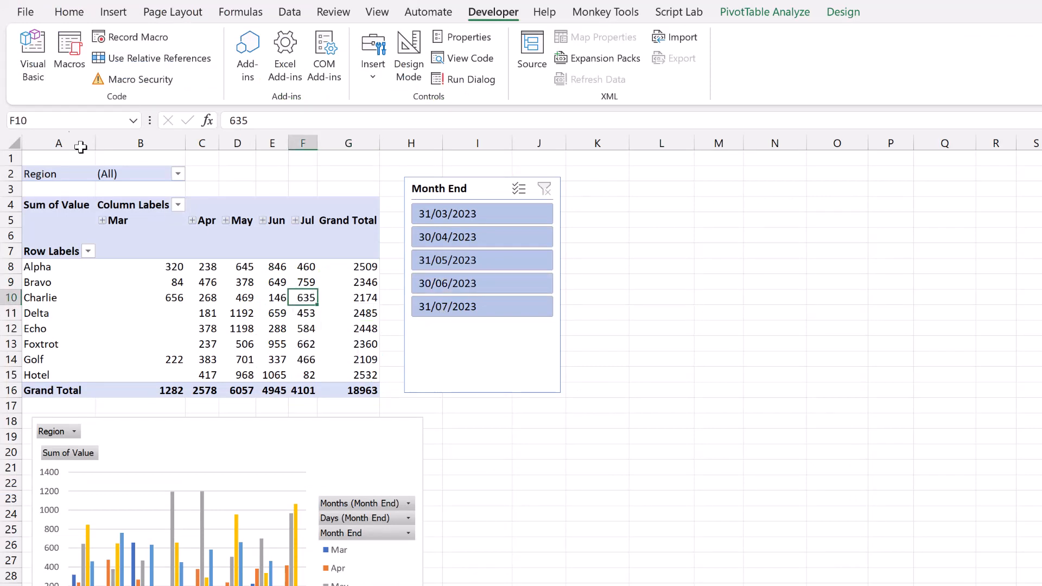
{"action": "left_click", "coordinate": [69, 57]}
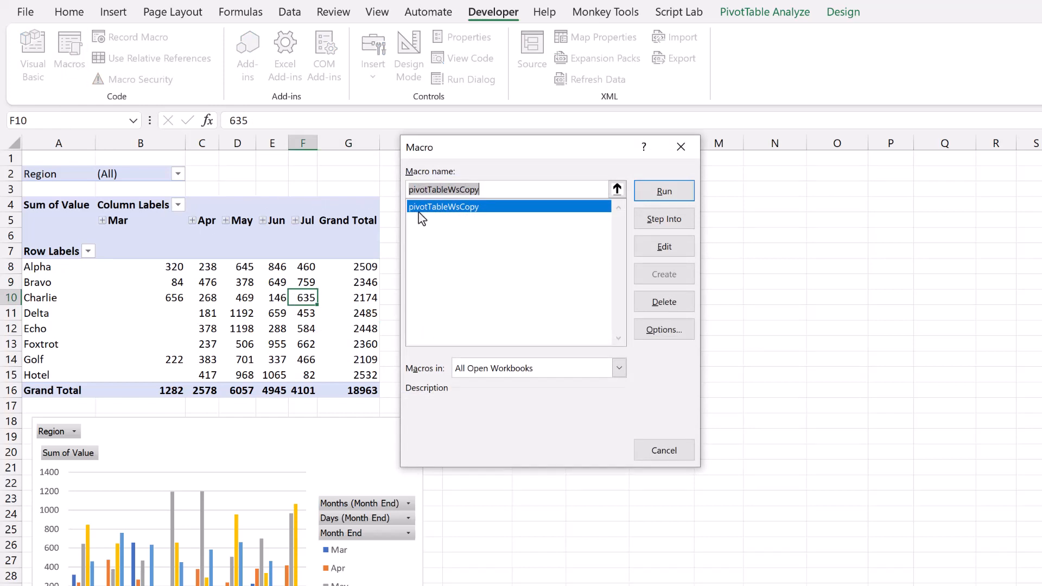
{"action": "left_click", "coordinate": [663, 193]}
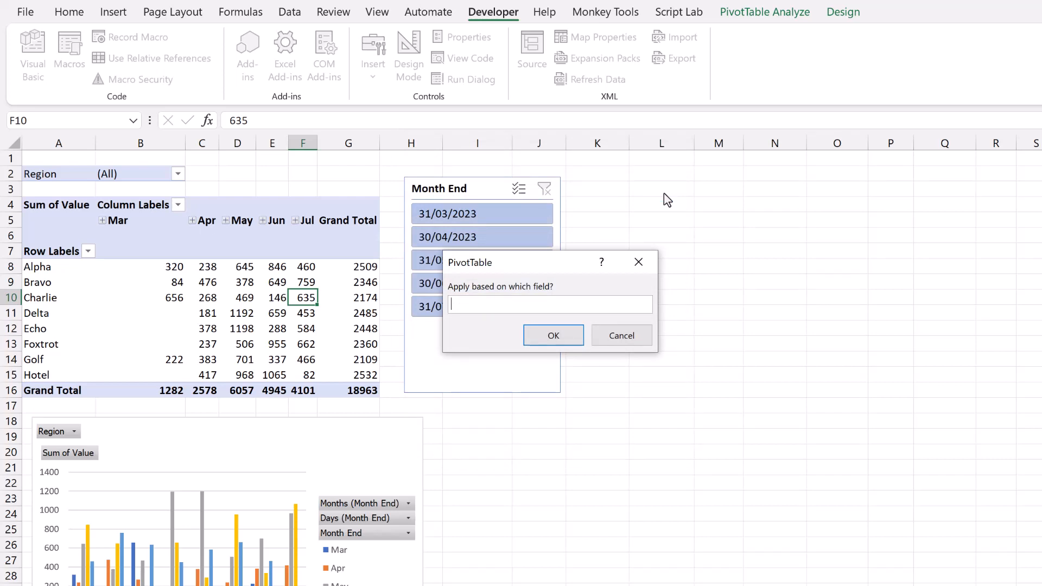
{"action": "type", "text": "Region"}
{"action": "left_click", "coordinate": [548, 337]}
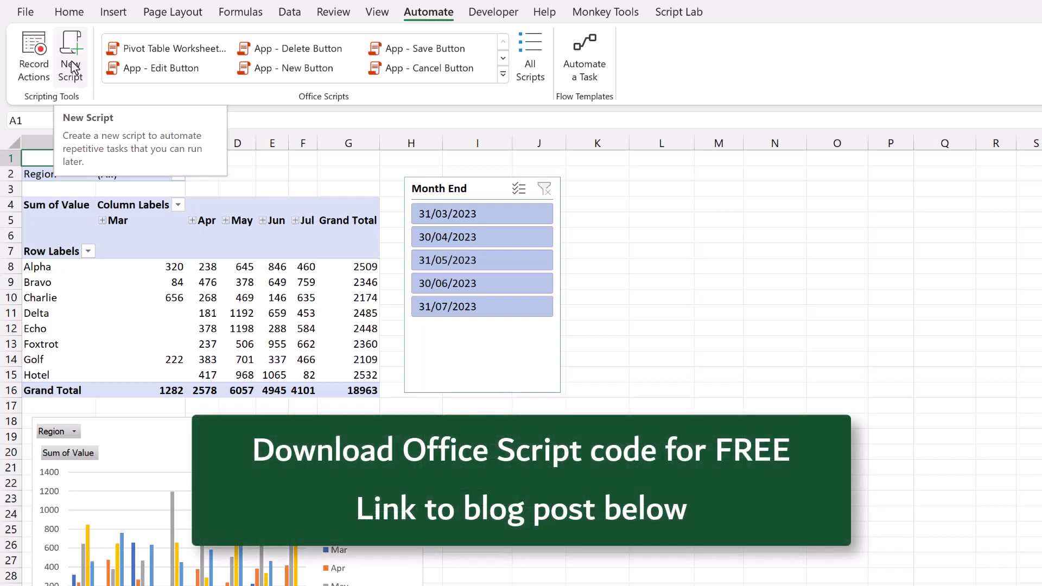
Step: Open the Pivot Table Worksheet Copy Office Script in the Code Editor and run it
{"action": "left_click", "coordinate": [159, 50]}
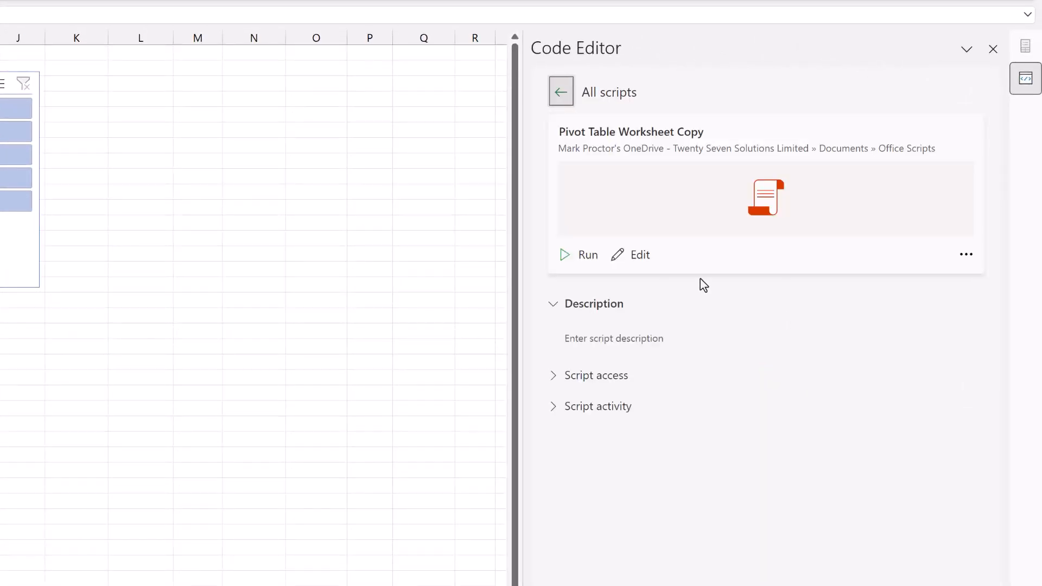
{"action": "left_click", "coordinate": [630, 257]}
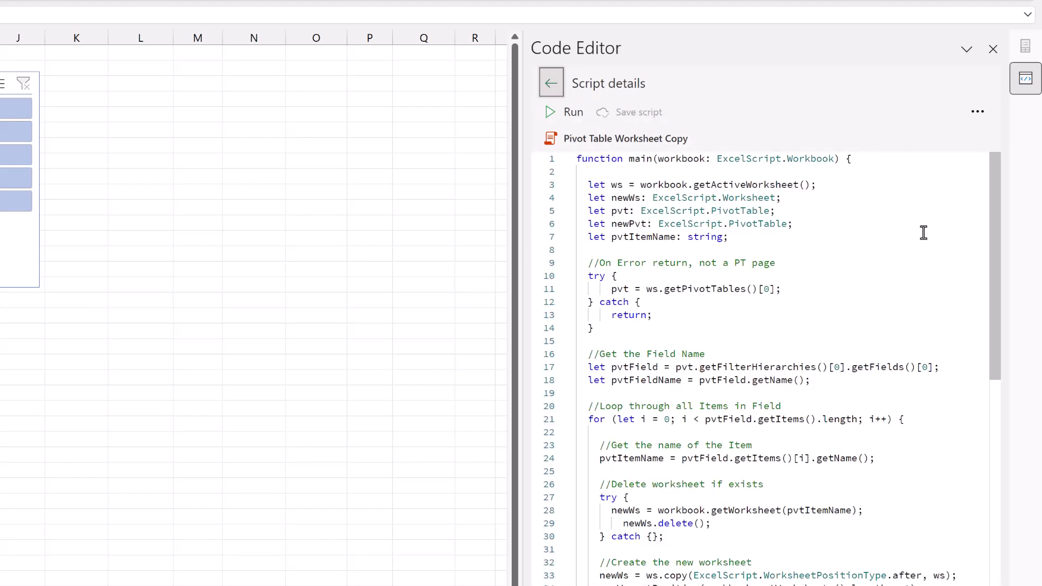
{"action": "left_click_drag", "start_coordinate": [994, 194], "coordinate": [991, 158]}
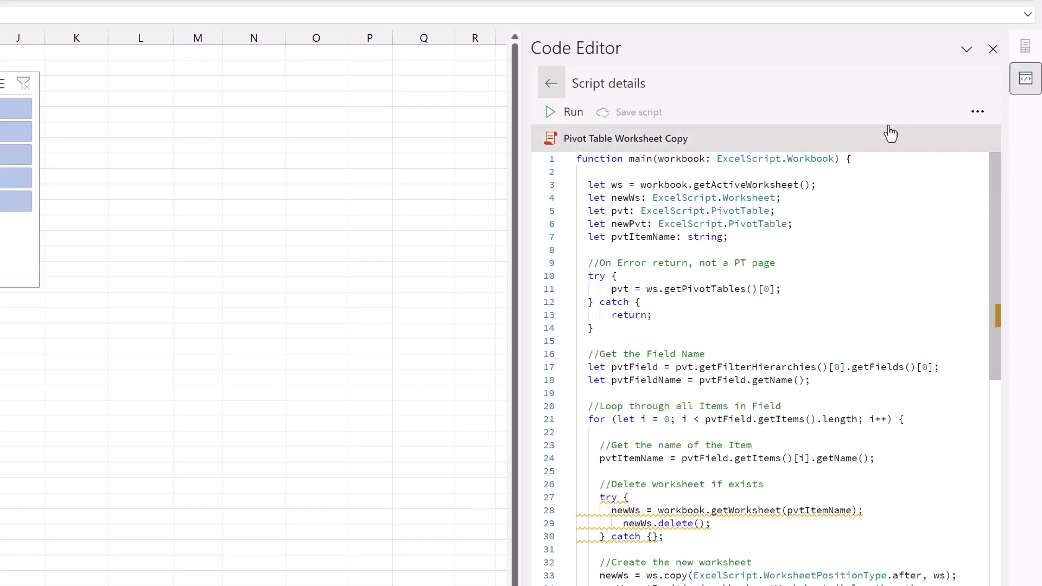
{"action": "left_click", "coordinate": [574, 112]}
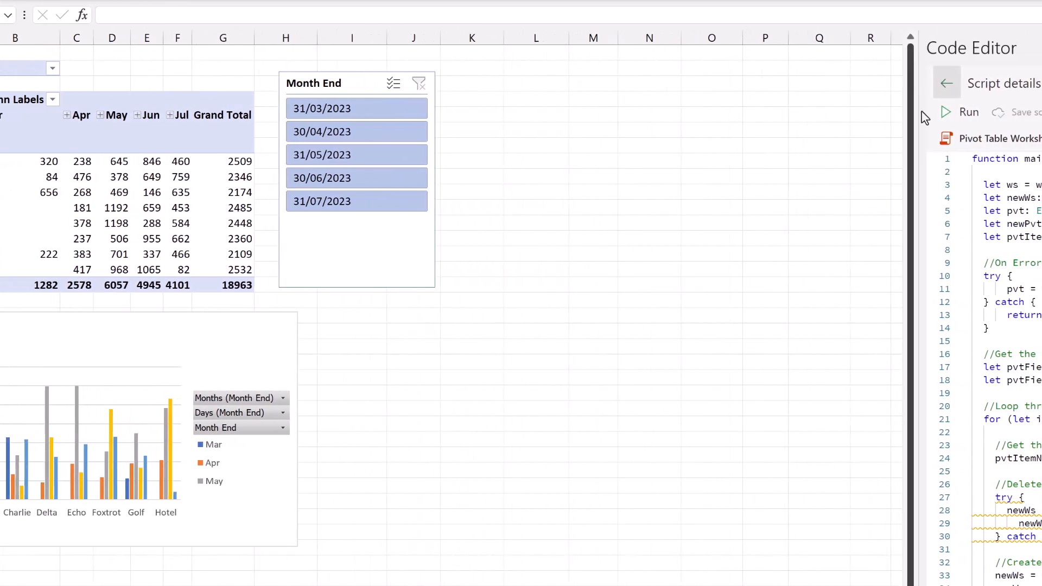
{"action": "left_click", "coordinate": [956, 110]}
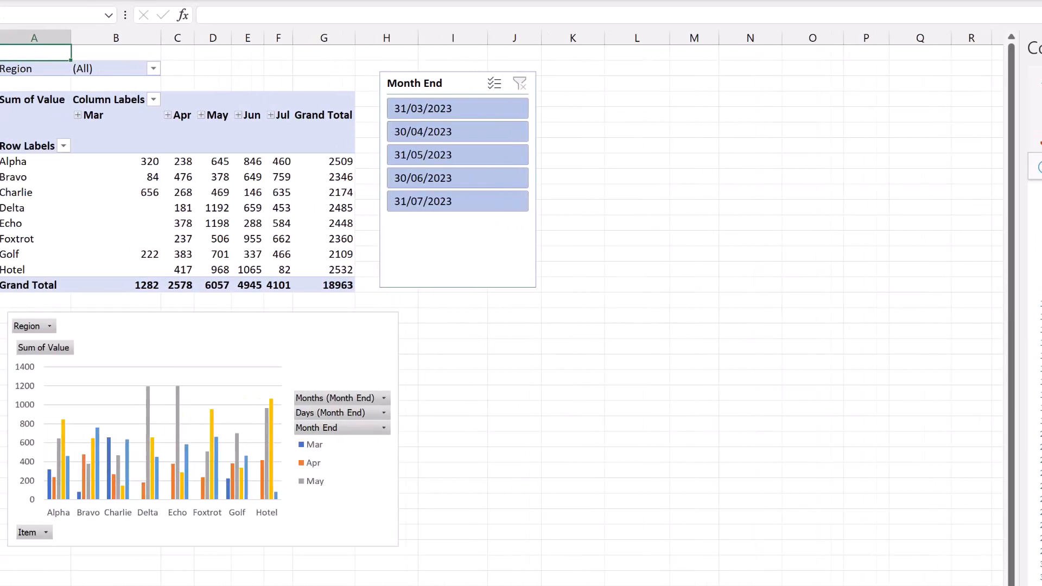